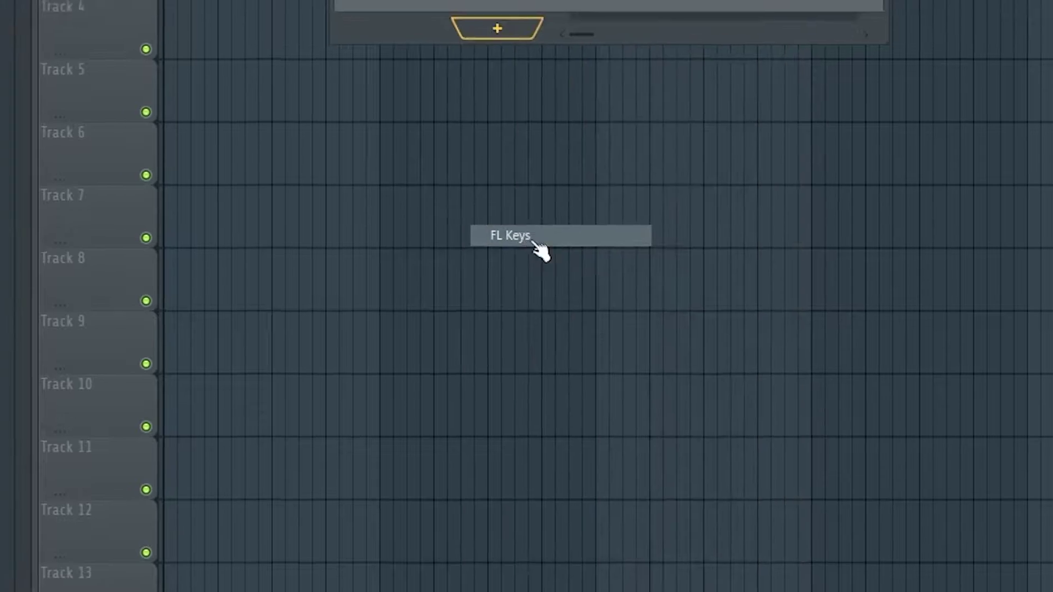
- Reposition the FL Keys instrument and play its four-bar chord progression in the piano roll
left_click_drag(548, 122, 661, 237)
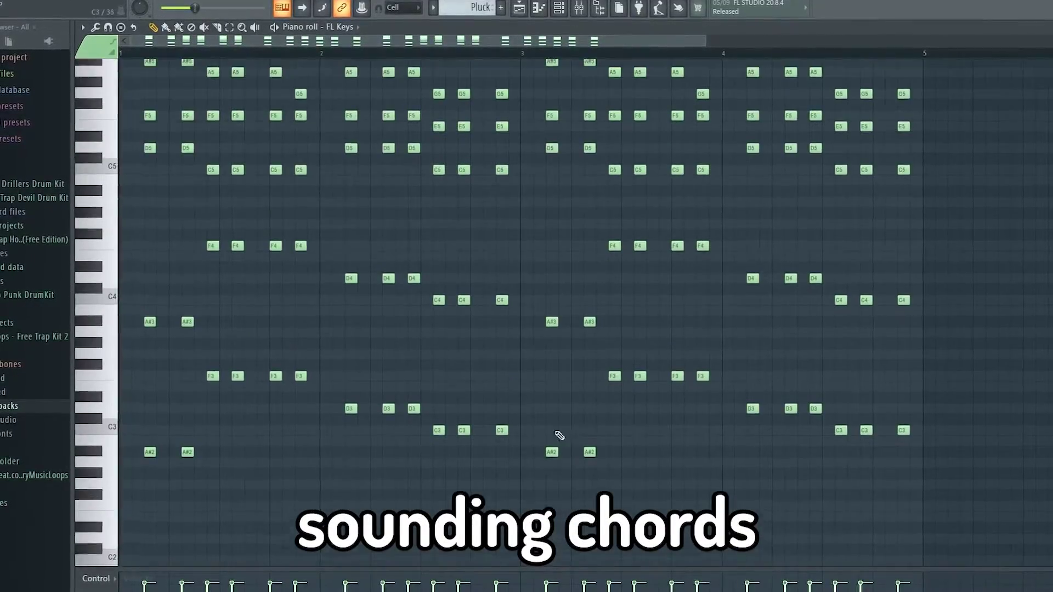
scroll(494, 405, "up", 3)
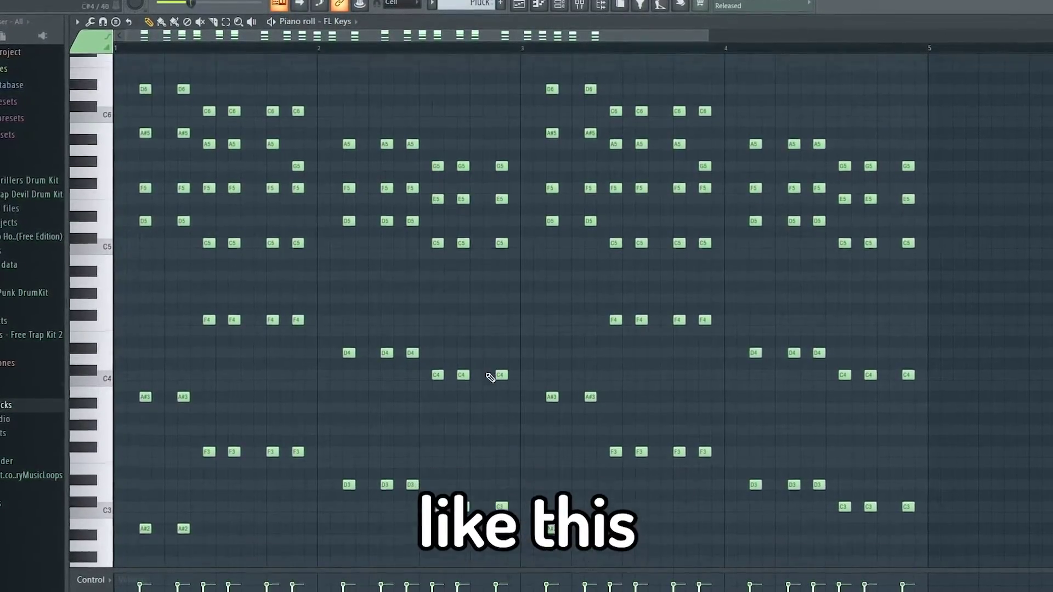
key("space")
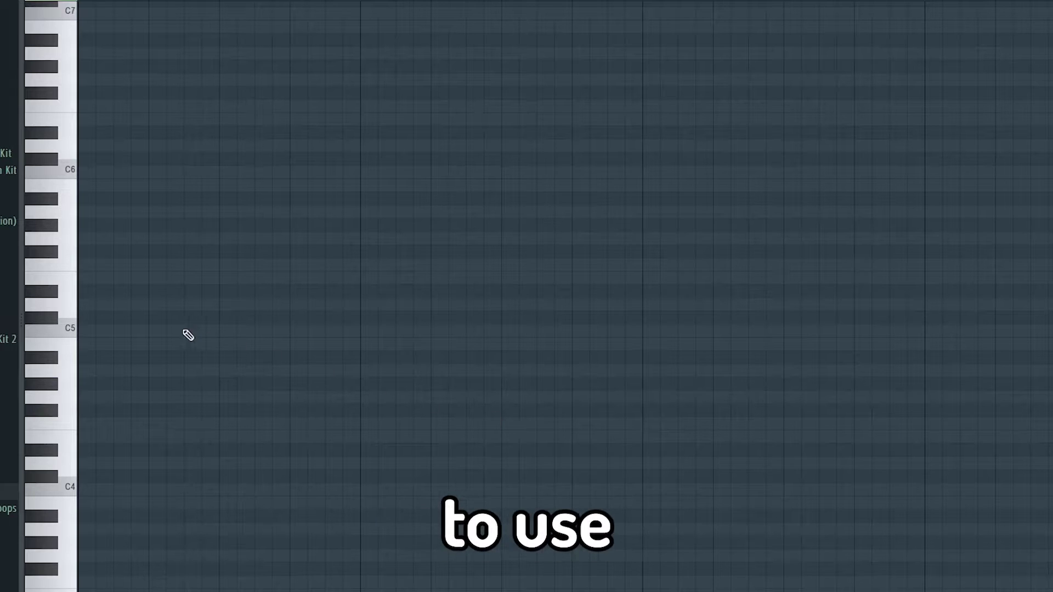
- Place C5 and E5 notes at the start of the empty piano roll and lower the E5 by one semitone
left_click(82, 331)
left_click(96, 278)
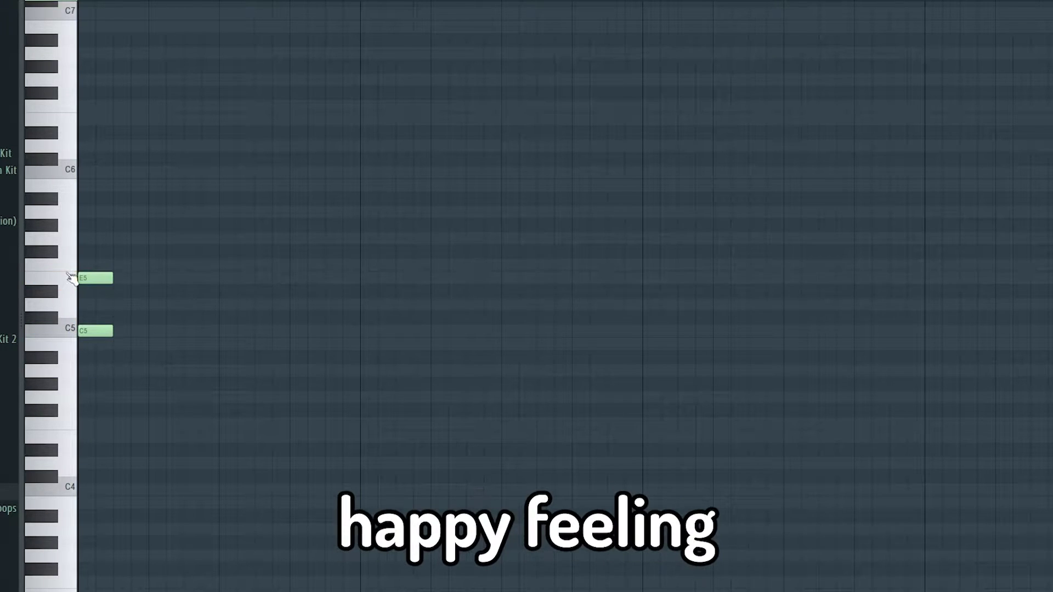
left_click_drag(101, 278, 101, 291)
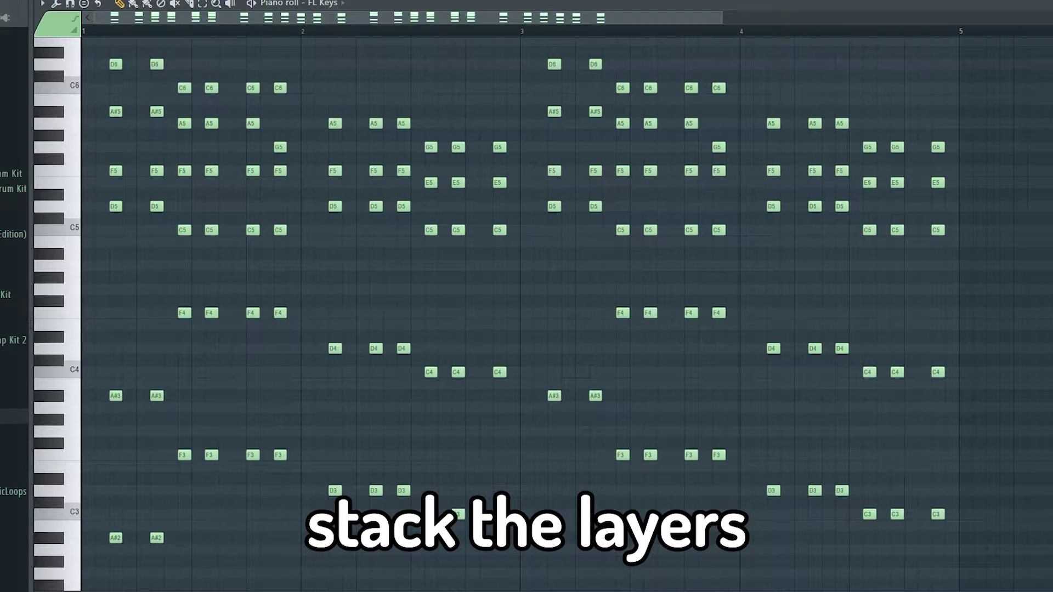
- Show the channel rack over the chord pattern, play its layers, and look through the list of instruments
key("F6")
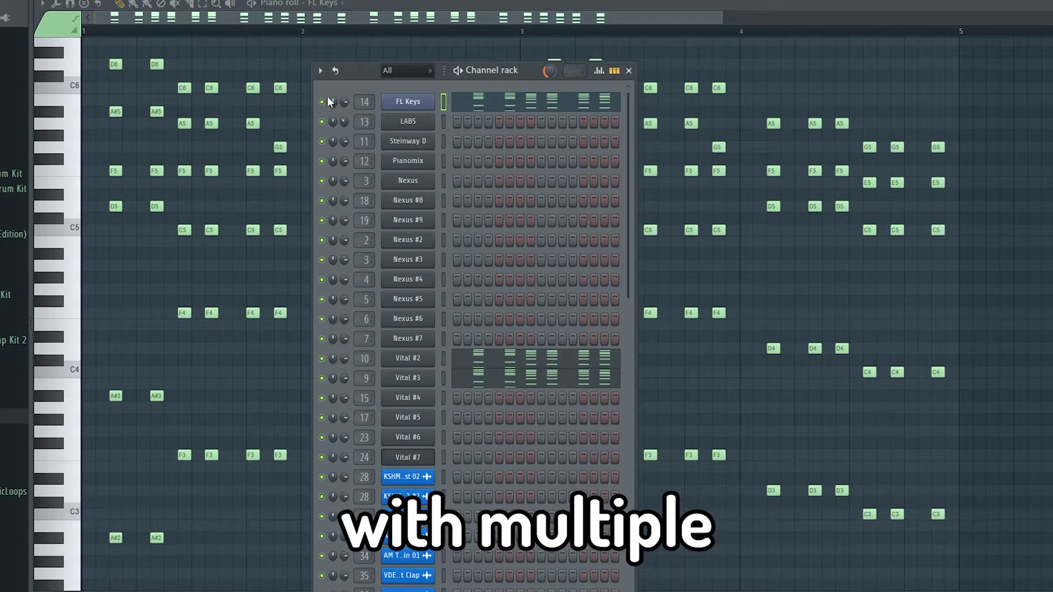
key("space")
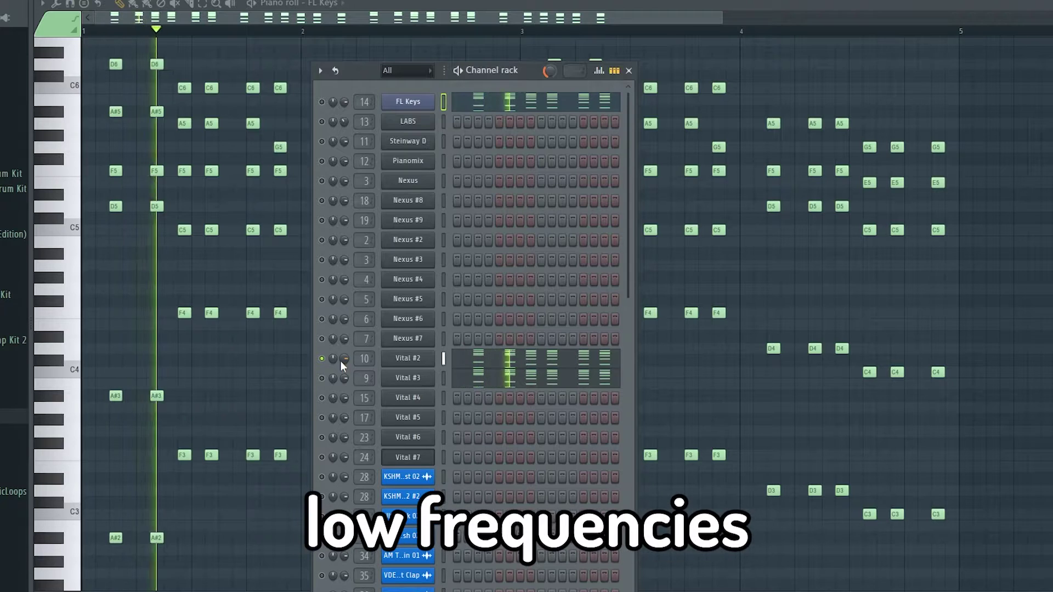
scroll(337, 363, "down", 6)
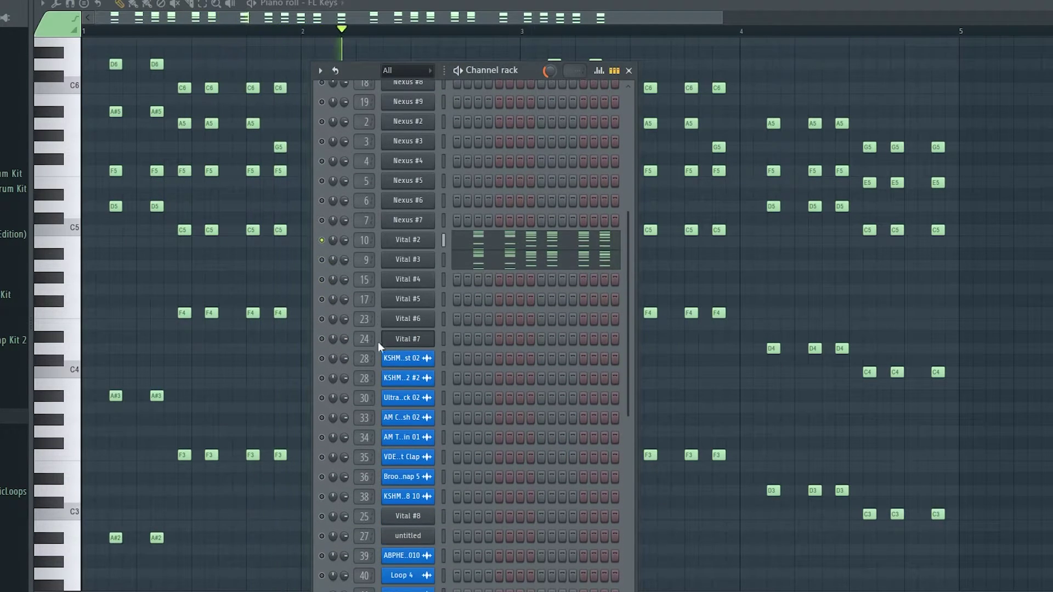
scroll(350, 290, "down", 10)
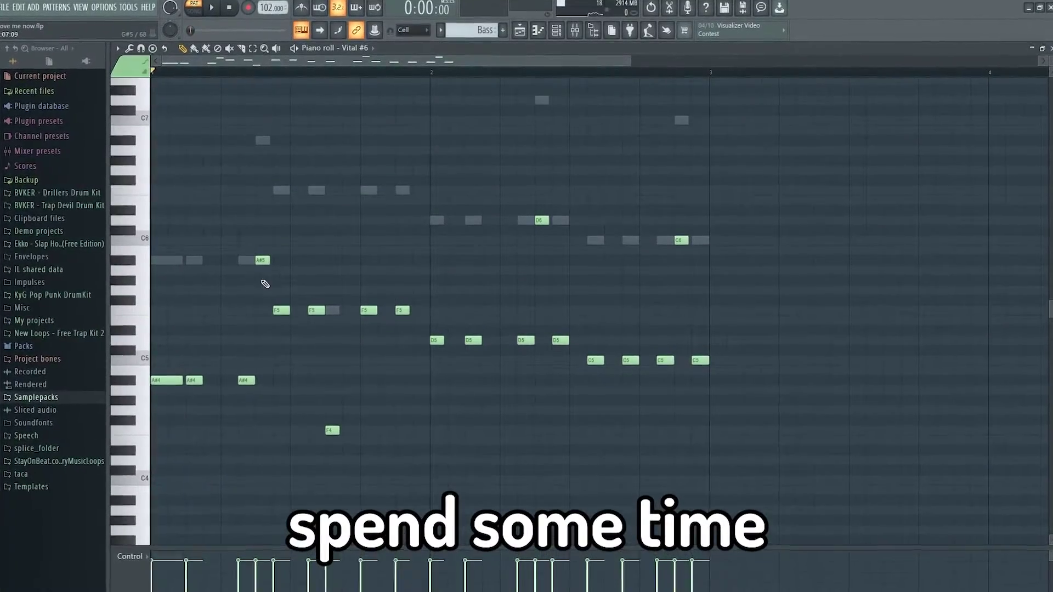
- Audition the high A#5 and low F4 notes of the Vital #6 bass pattern and play the bass line
left_click(267, 259)
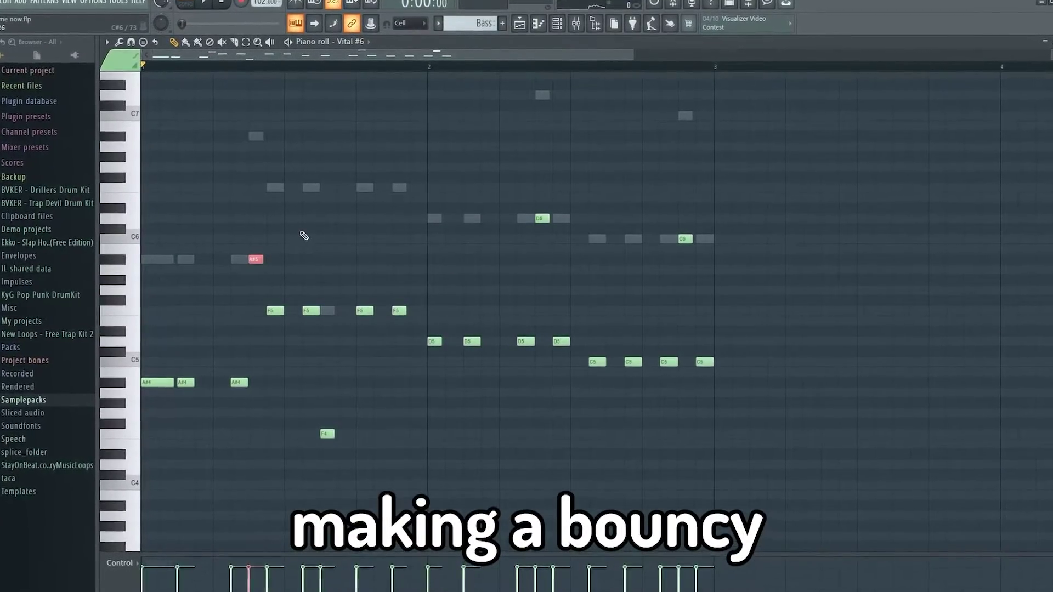
left_click(323, 437)
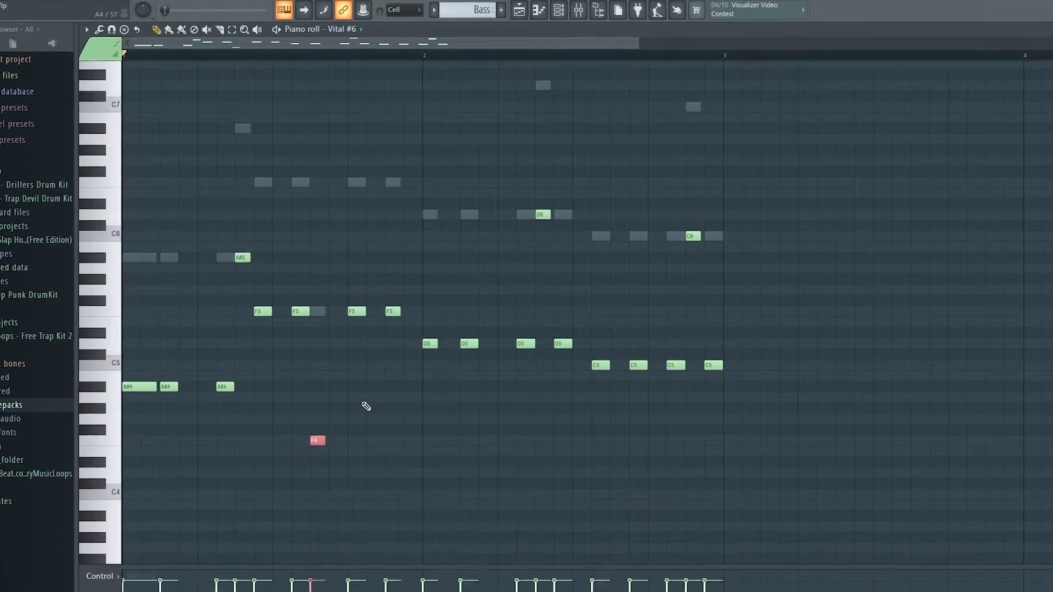
key("ctrl+Up")
key("ctrl+Up")
key("ctrl+Down")
key("ctrl+Down")
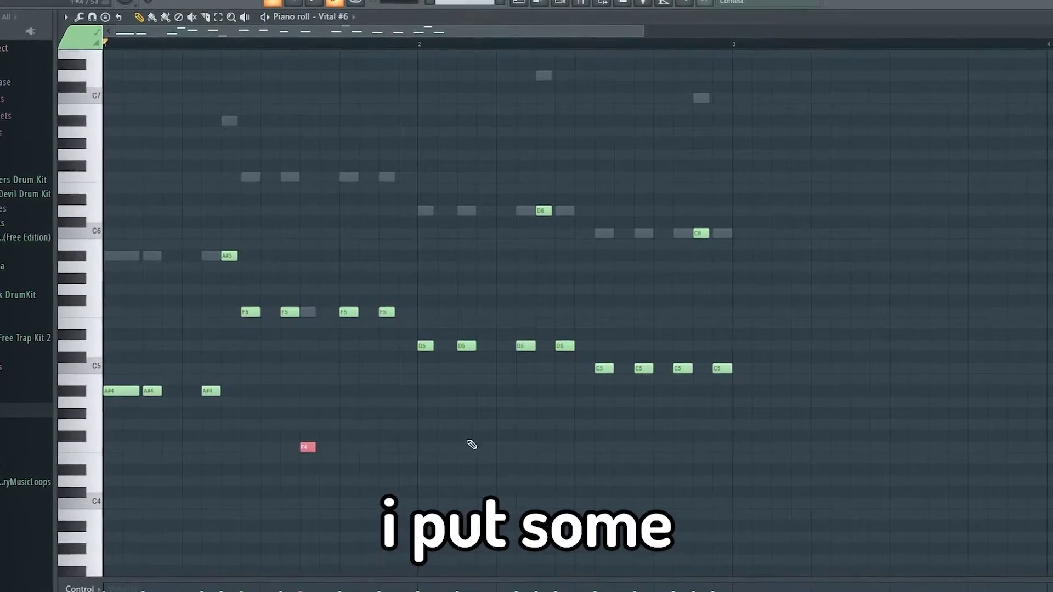
key("space")
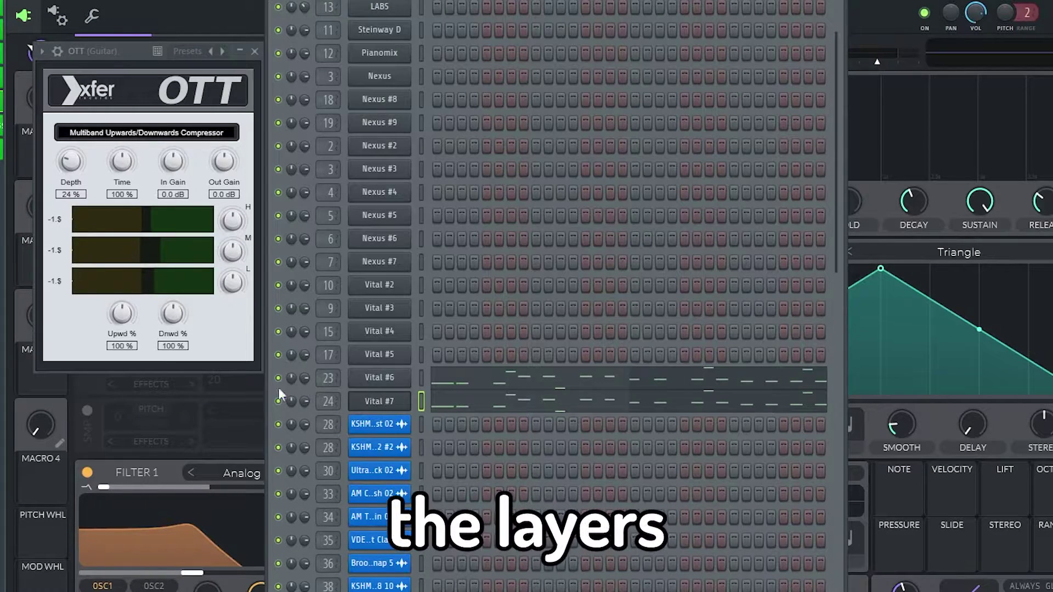
- Toggle the Vital #7 channel in the channel rack and play the bass layers
left_click(278, 401)
key("space")
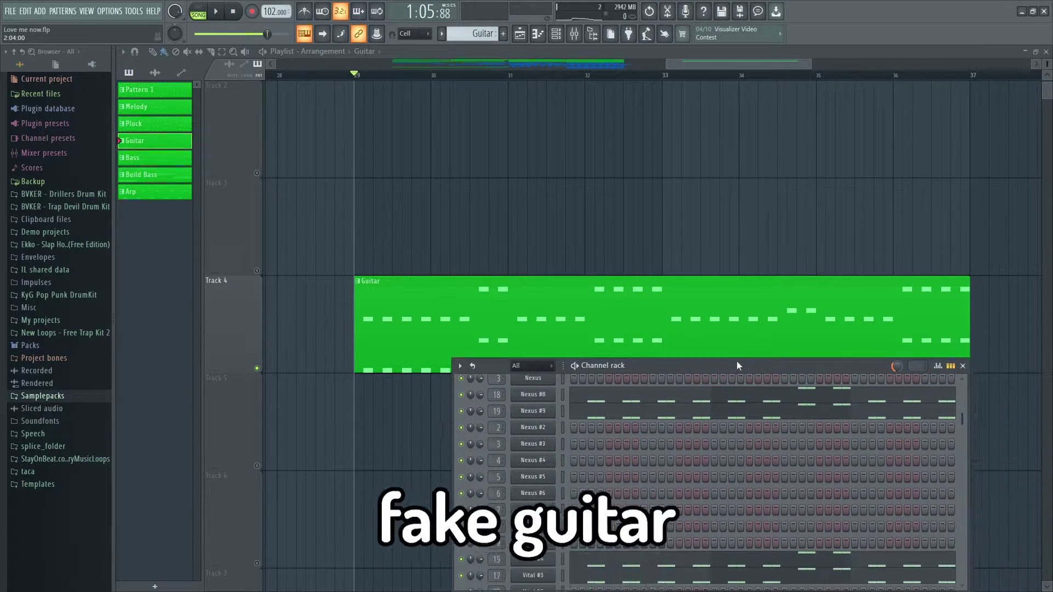
- Reposition the channel rack and solo the guitar layers Nexus #8, Nexus #9, Vital #4 and Vital #5 one at a time during playback
left_click_drag(736, 361, 659, 185)
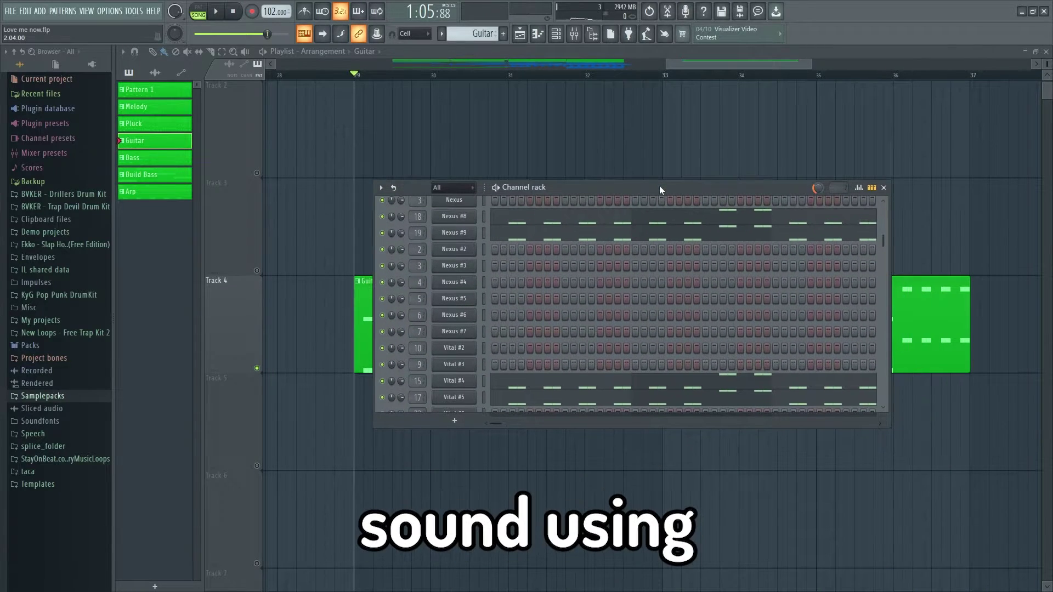
right_click(384, 217)
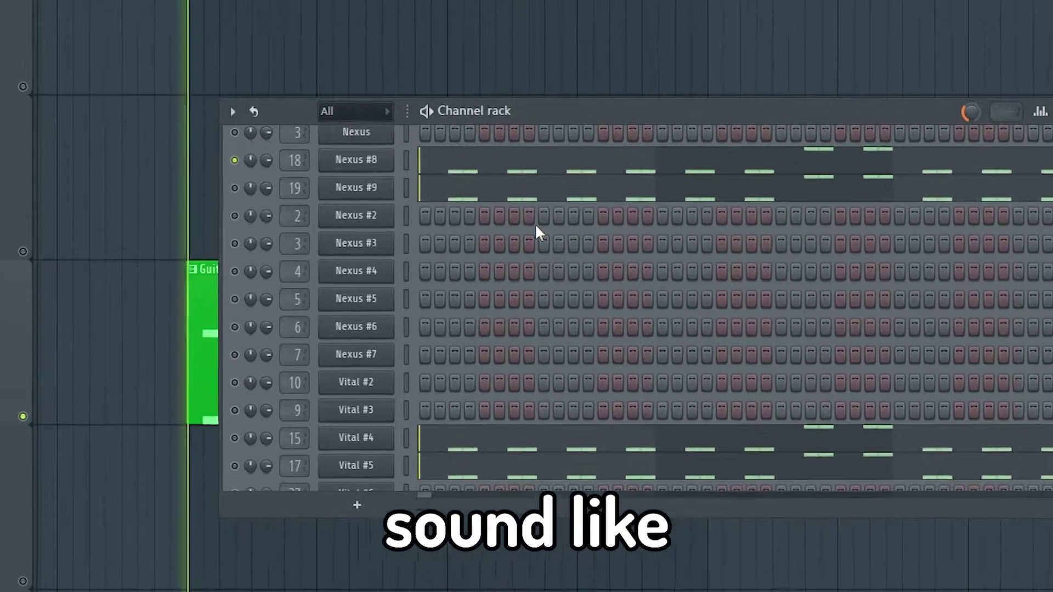
key("space")
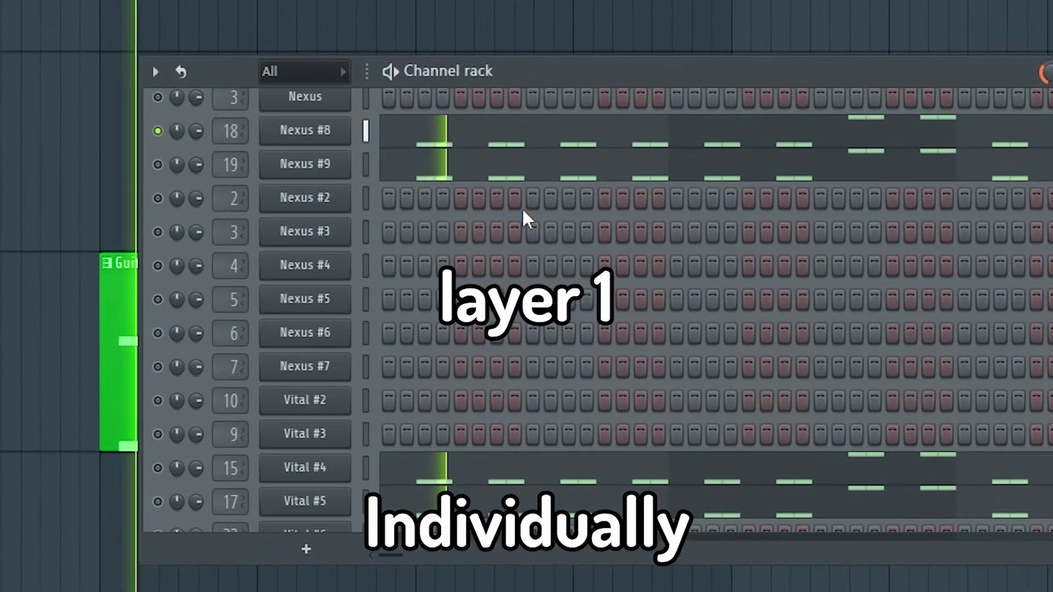
right_click(157, 165)
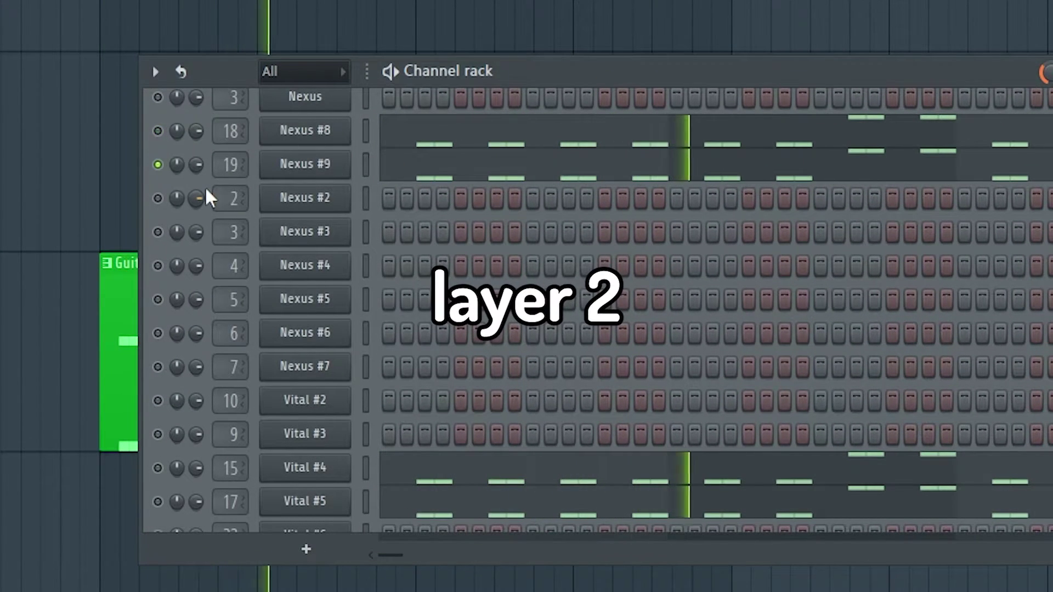
right_click(158, 468)
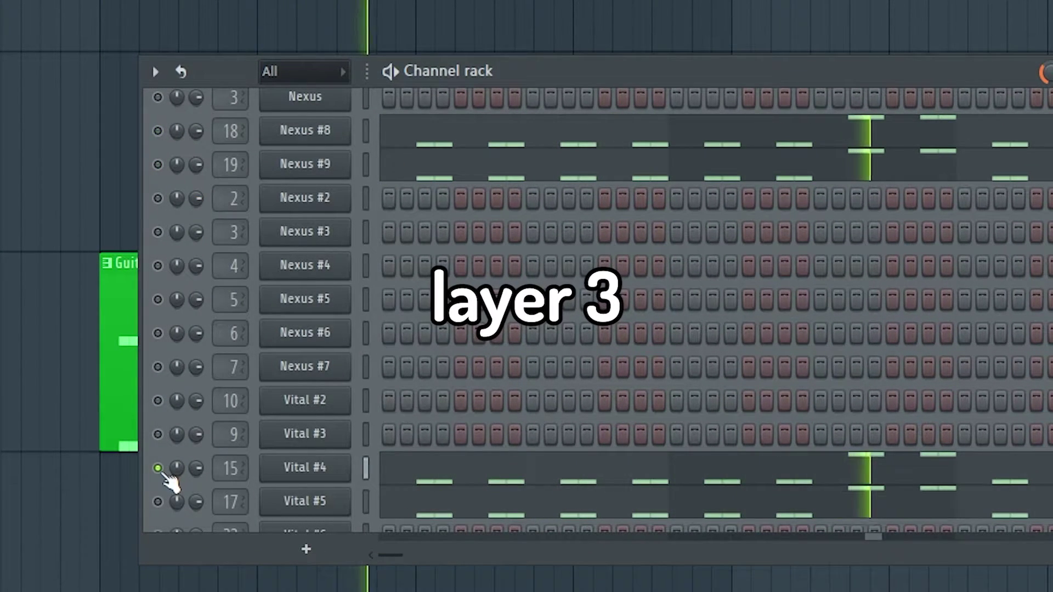
right_click(158, 502)
right_click(157, 502)
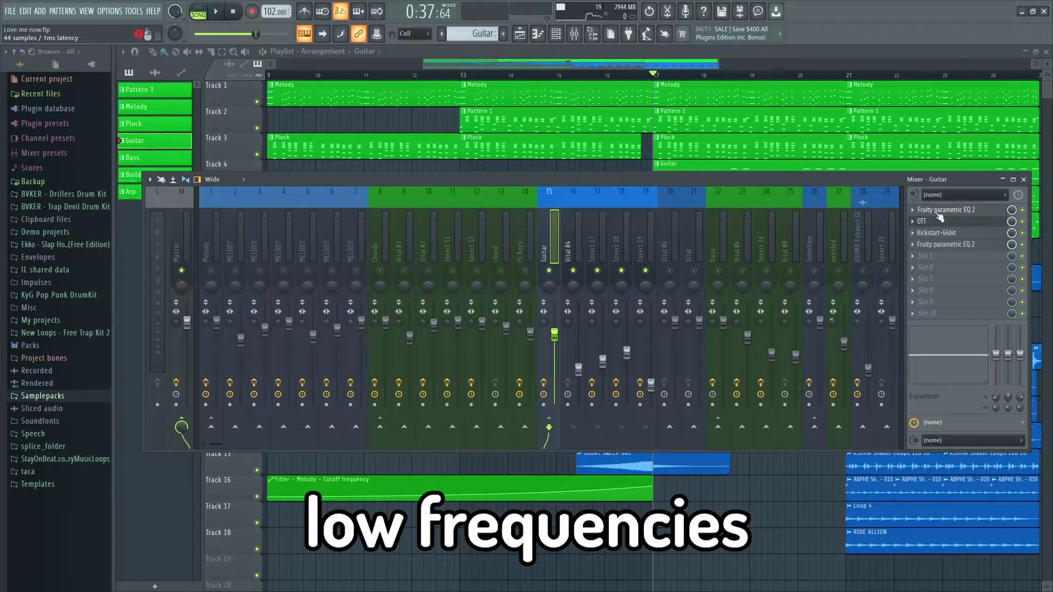
- Review the Guitar mixer track's effects, including its Fruity parametric EQ 2 and OTT
left_click(939, 212)
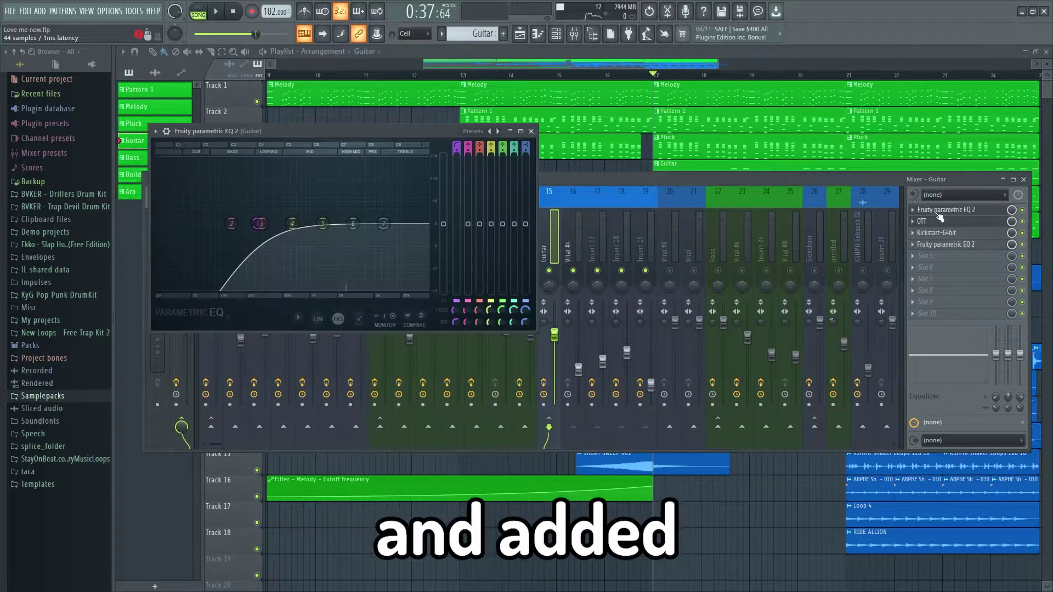
left_click(937, 222)
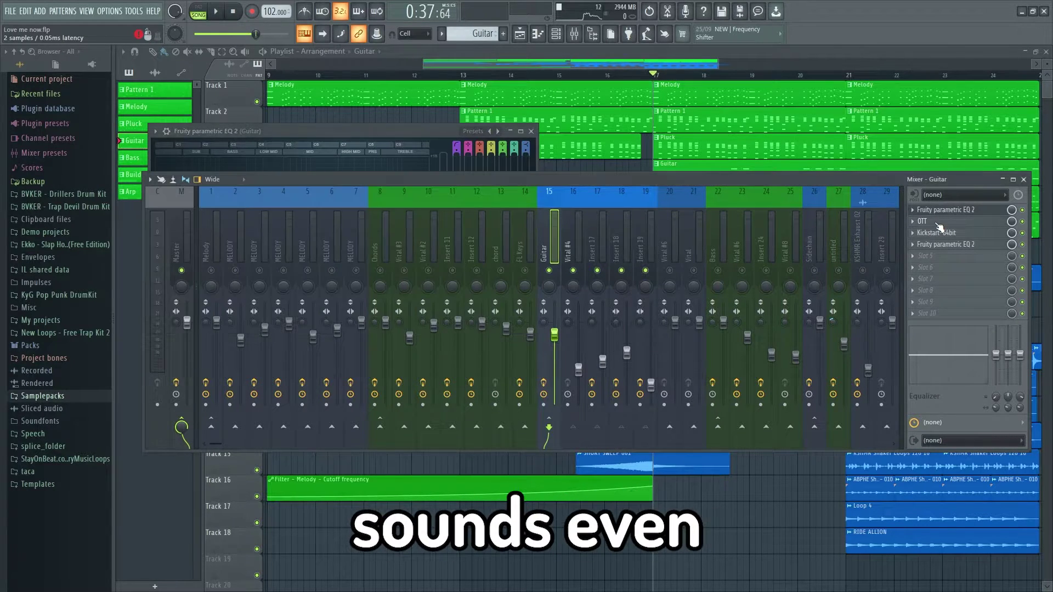
left_click(943, 252)
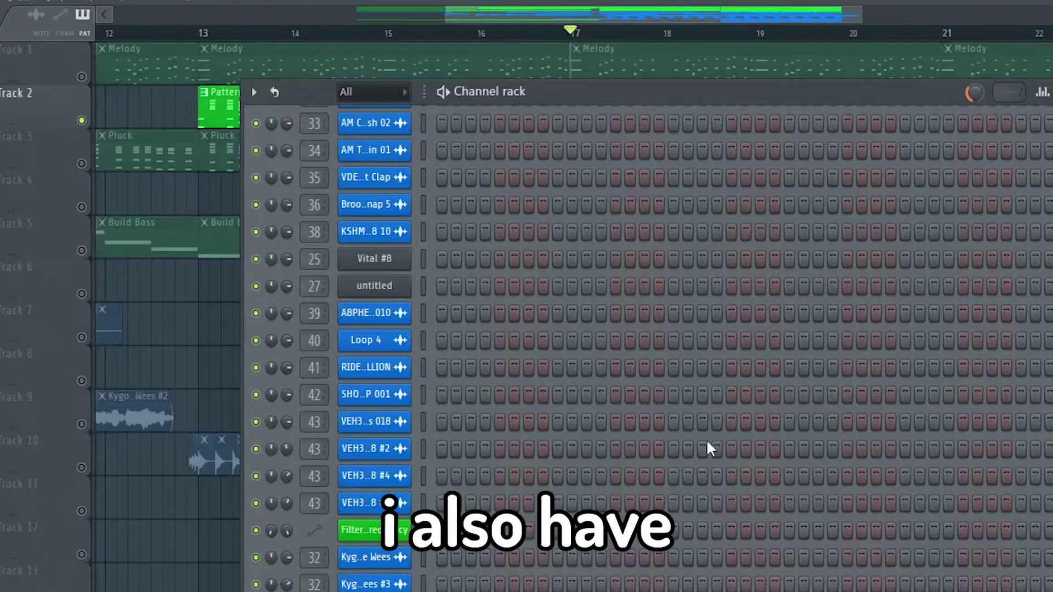
- Solo a Pattern 1 layer in the channel rack and listen to the Arp clips in the playlist
scroll(706, 439, "up", 8)
right_click(256, 135)
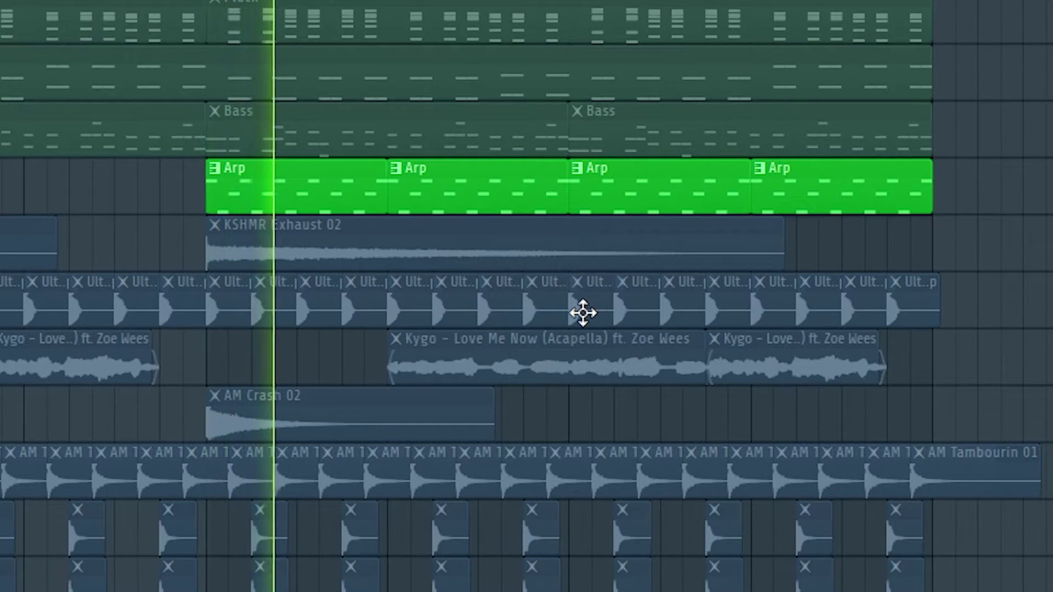
key("space")
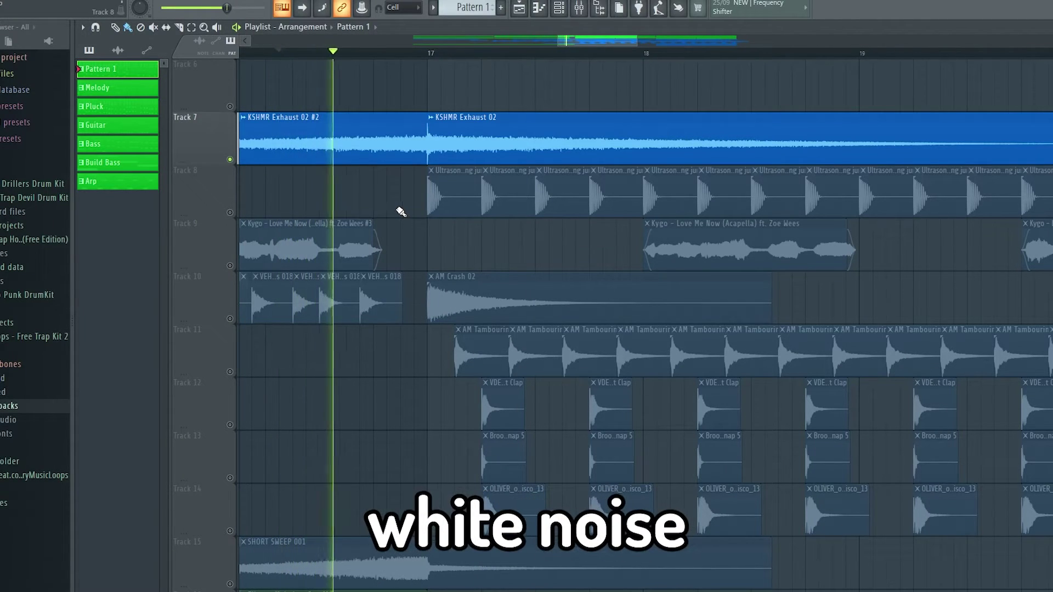
- Listen to the KSHMR Exhaust, the Track 10 snares and crash, and the SHORT SWEEP on Track 15 around bar 17
key("space")
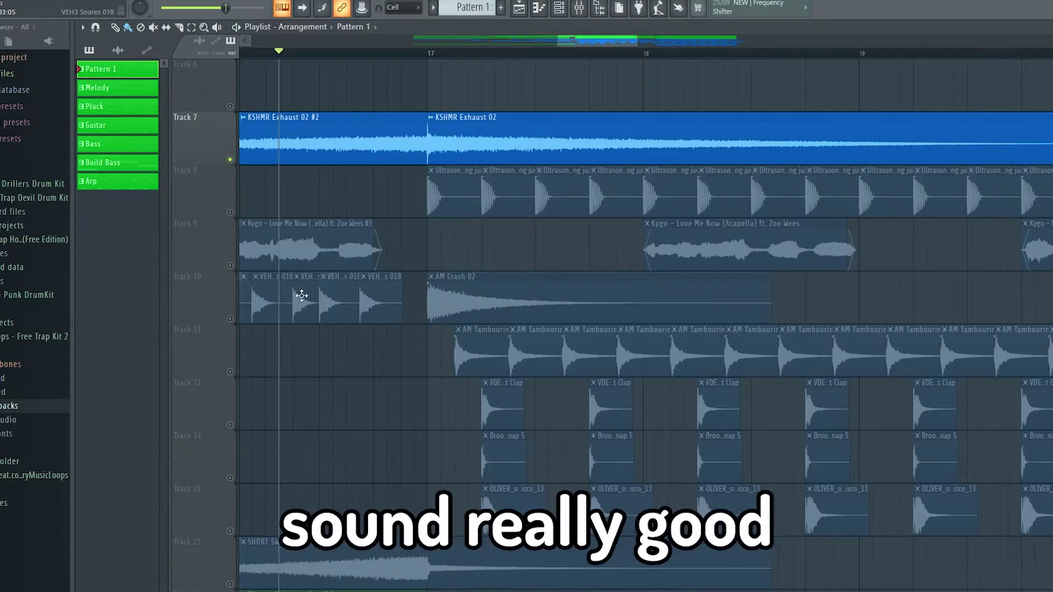
left_click(235, 321)
key("space")
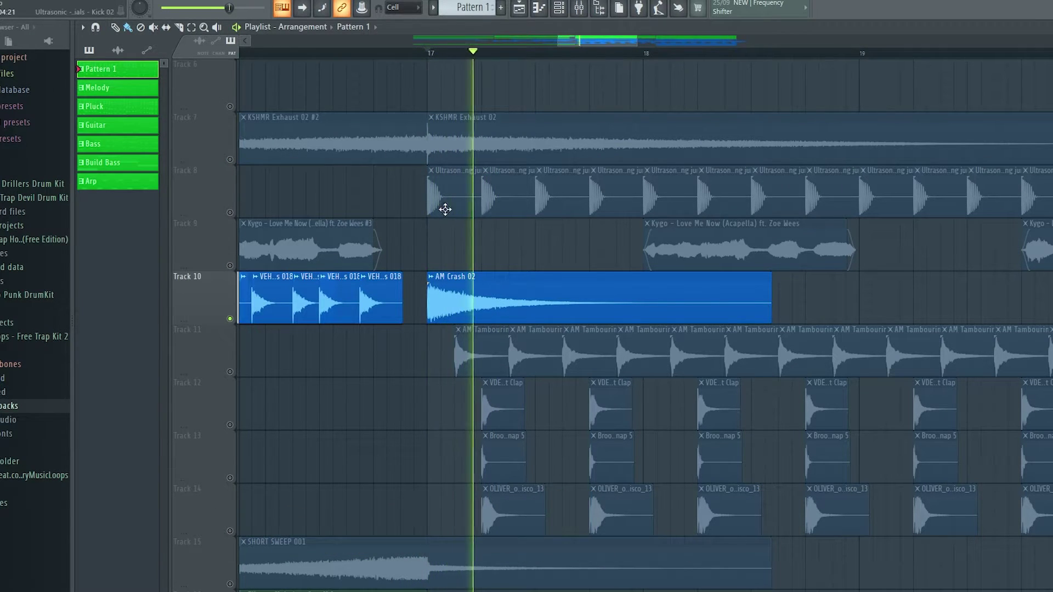
key("space")
left_click(231, 583)
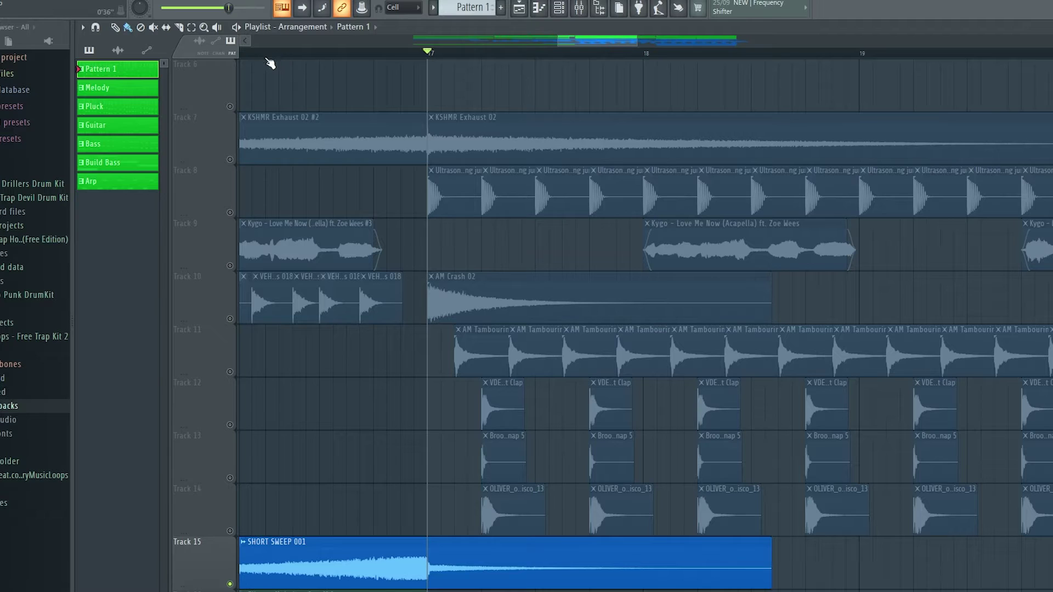
key("space")
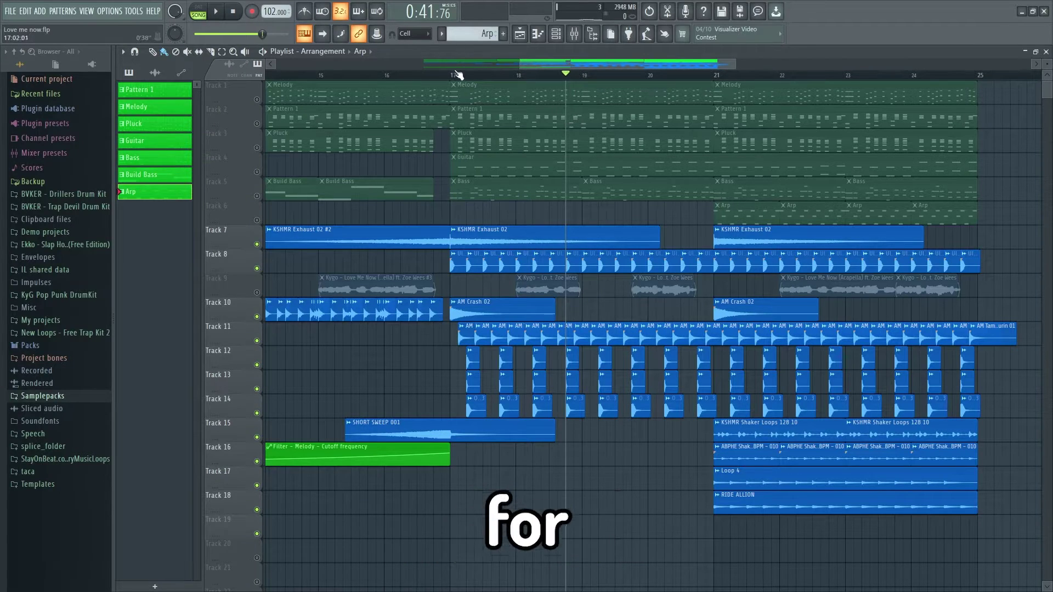
- Play the drum and effects tracks of the drop, including its second half from bar 21
key("space")
key("space")
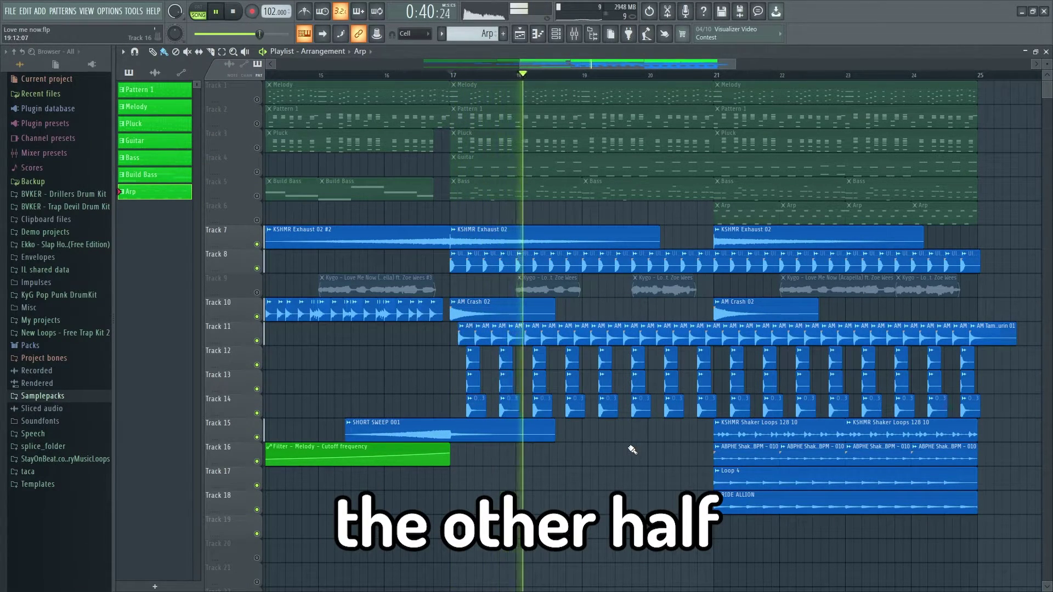
key("space")
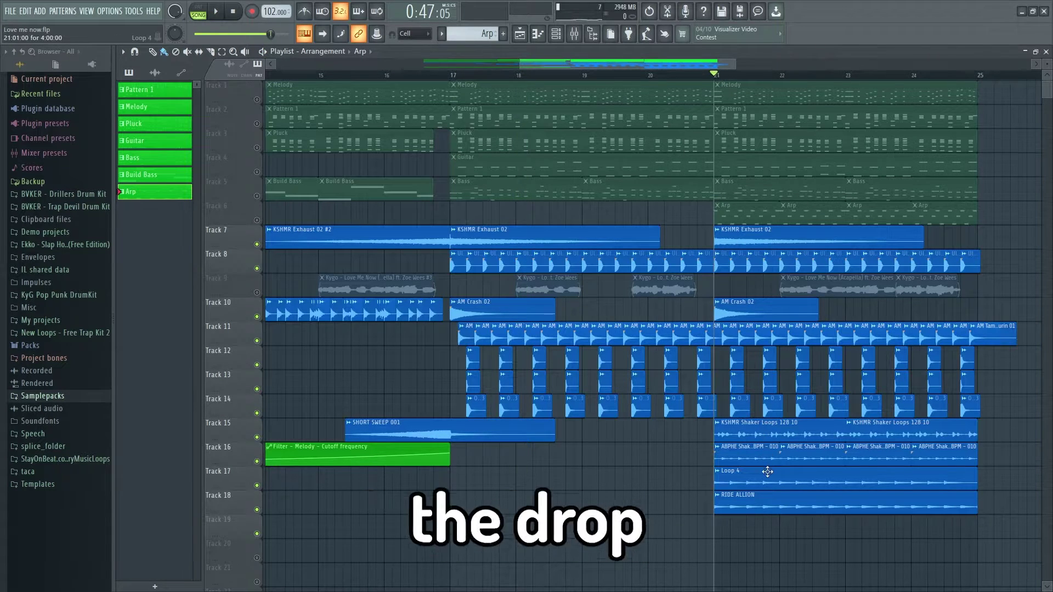
key("space")
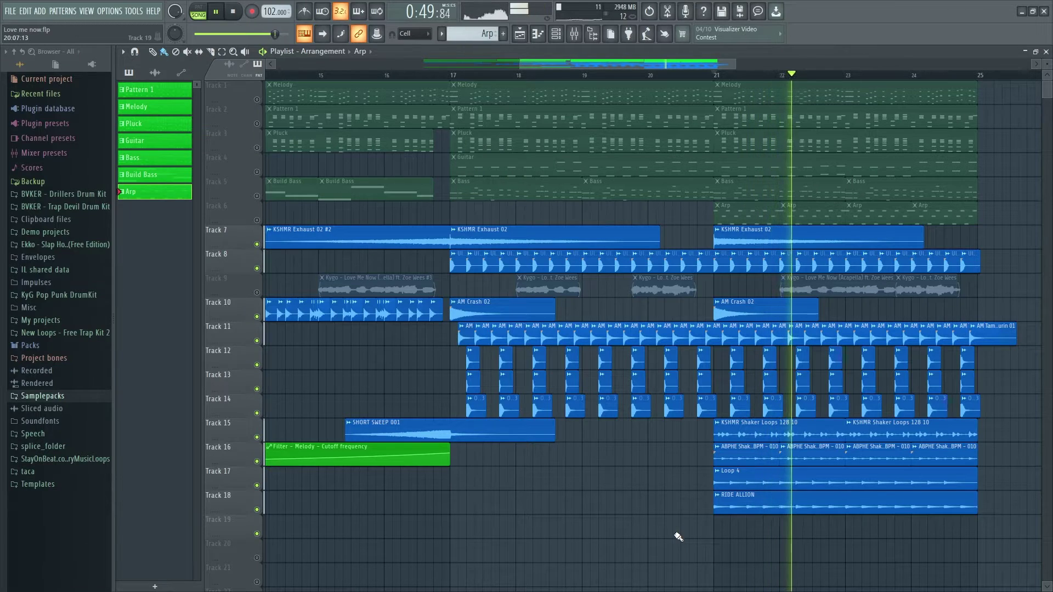
key("space")
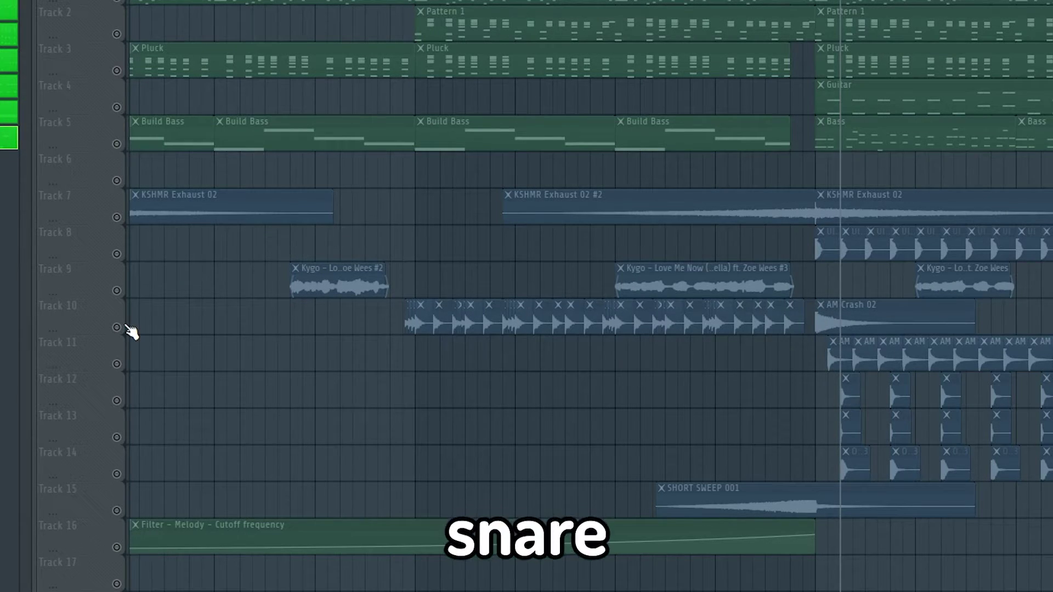
- Solo Track 10 and play the snare build-up before the drop
right_click(257, 317)
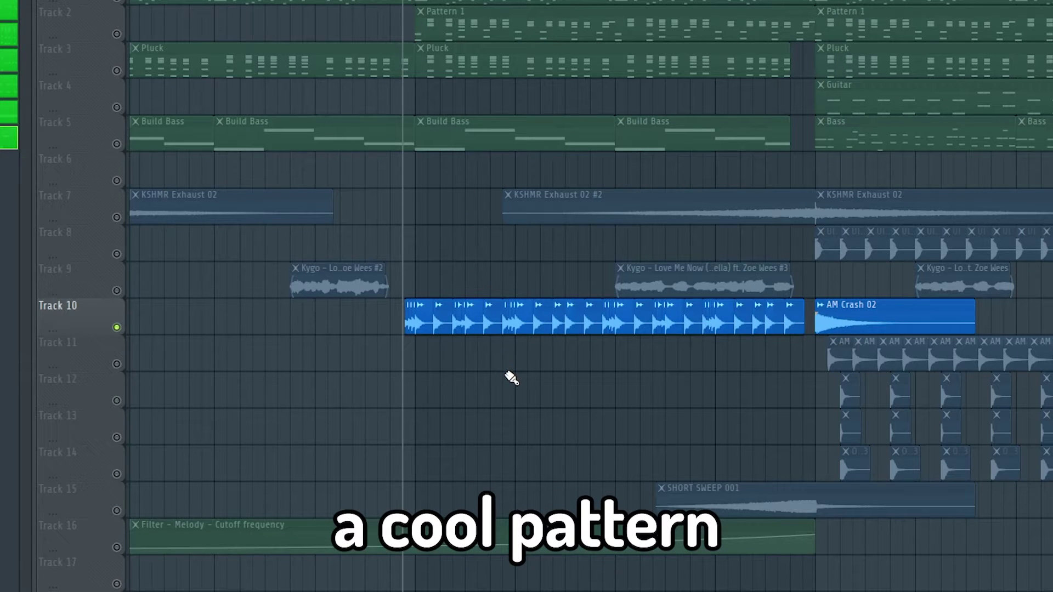
key("space")
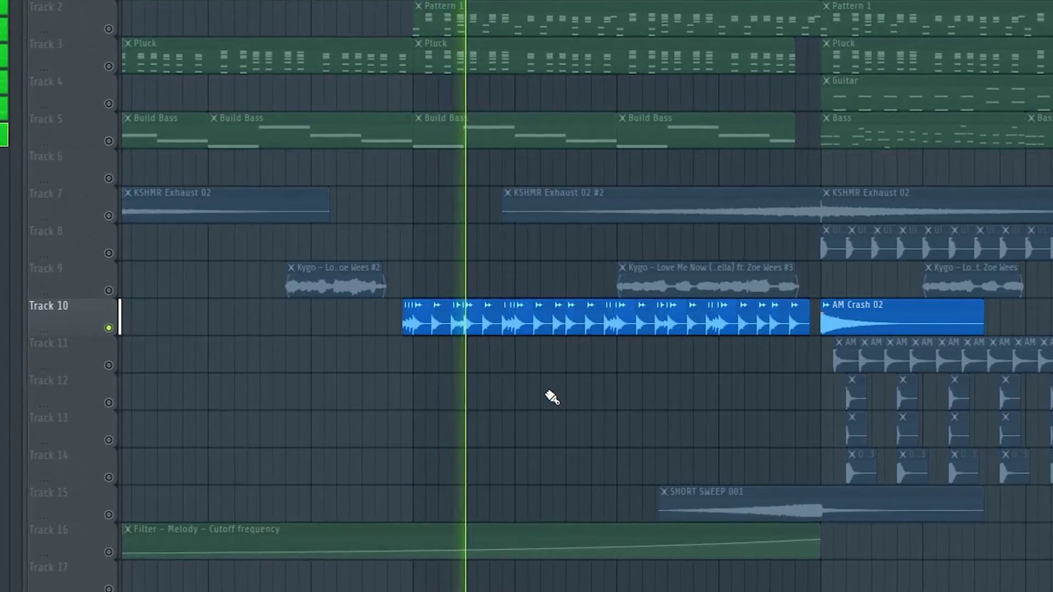
- Play the Kygo vocal clips on Track 9 through the start of the drop
scroll(552, 397, "up", 6, "ctrl")
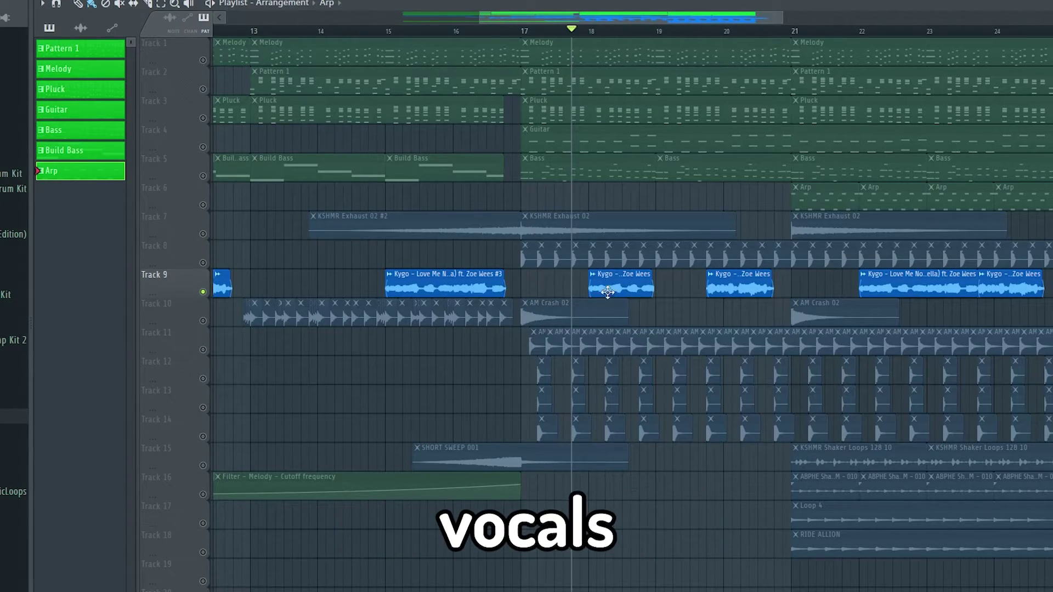
key("space")
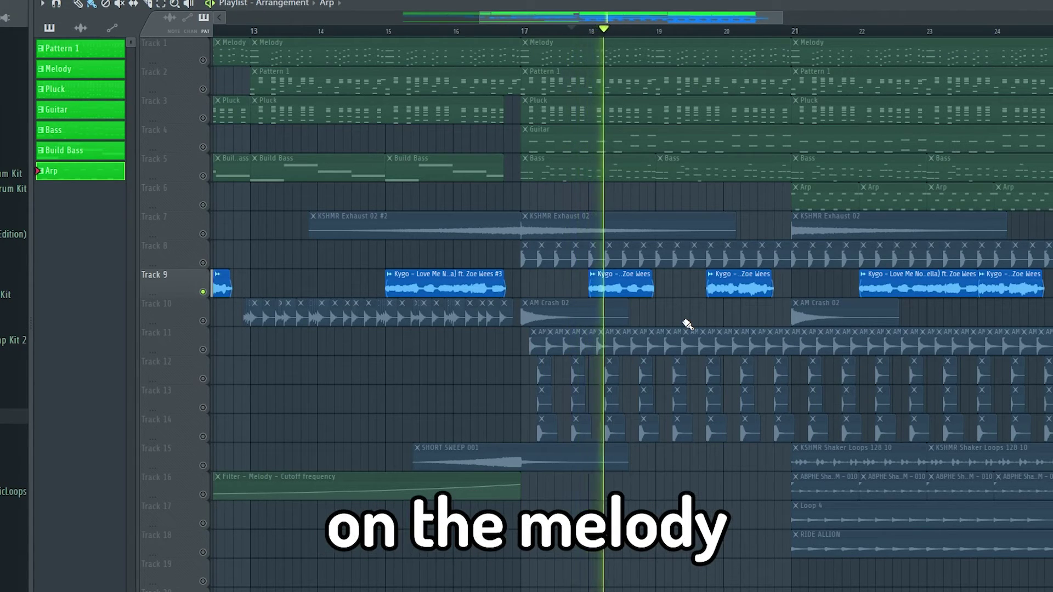
key("space")
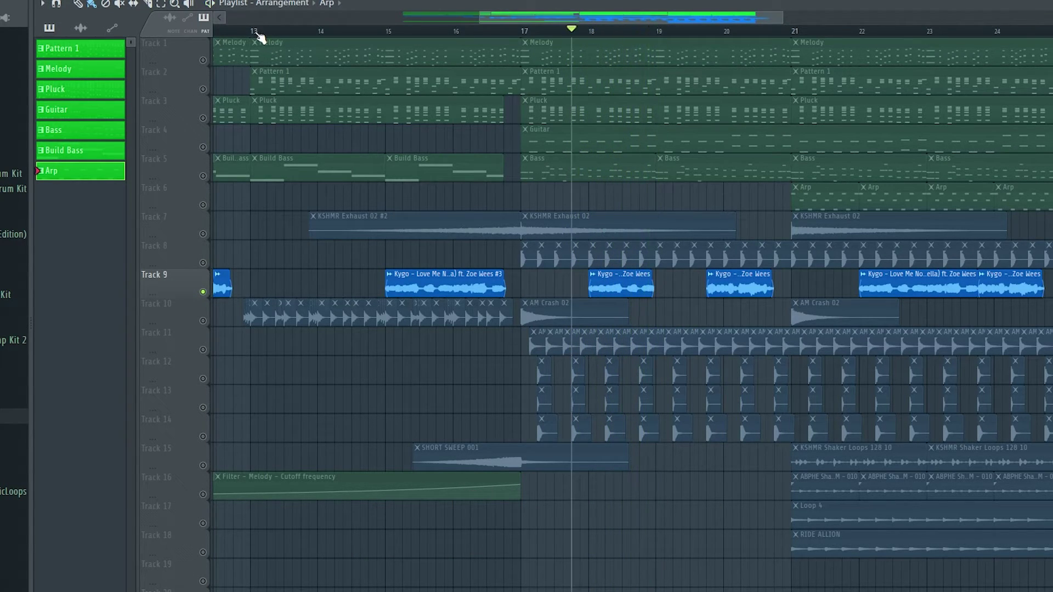
- Unmute the Track 1 melody and Track 16 filter cutoff automation, play from bar 13, and skip ahead past bar 16
left_click(203, 60)
left_click(203, 495)
key("space")
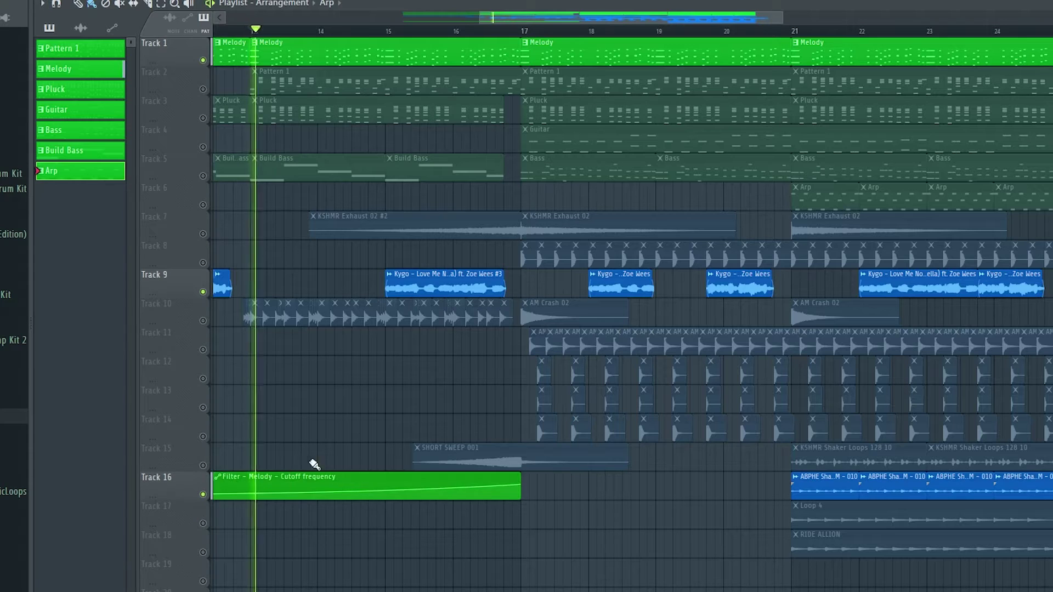
left_click(473, 30)
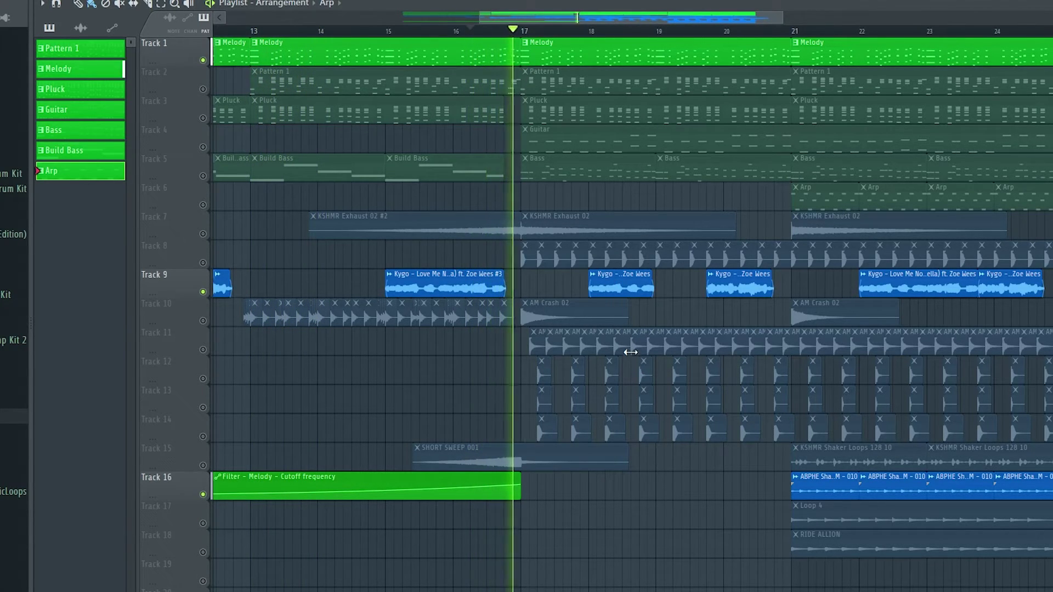